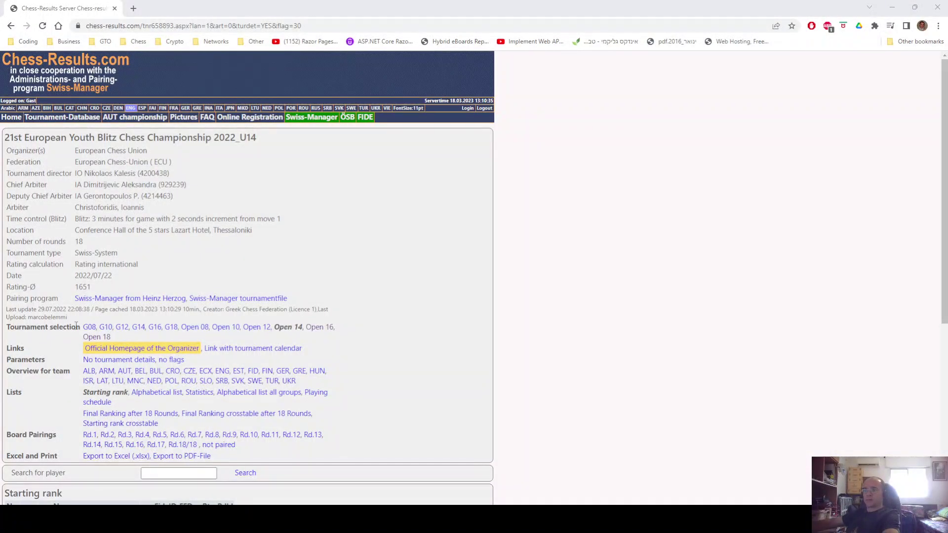
Step: Highlight the tournament details and title, then switch from U14 to the Open 16 and Open 18 sections
{"action": "left_click_drag", "start_coordinate": [77, 326], "coordinate": [6, 328]}
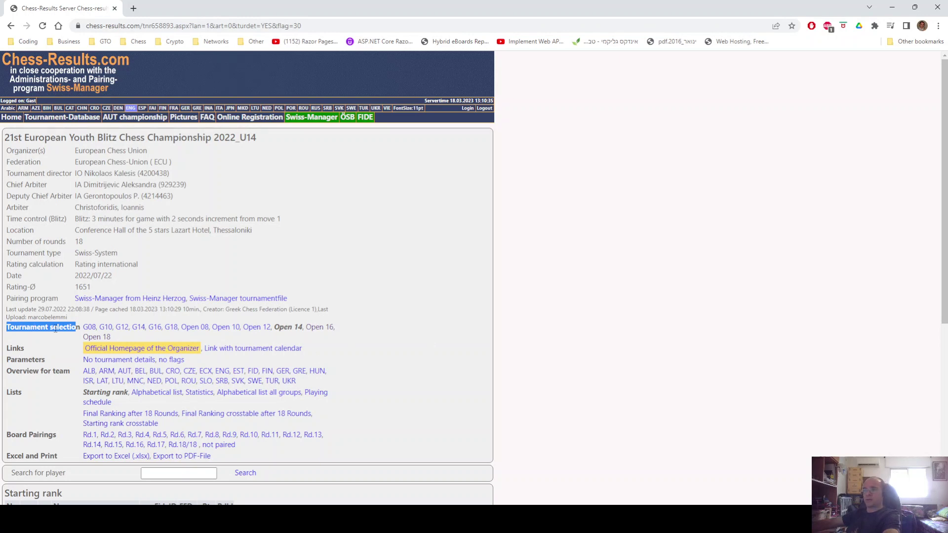
{"action": "left_click_drag", "start_coordinate": [79, 328], "coordinate": [5, 333]}
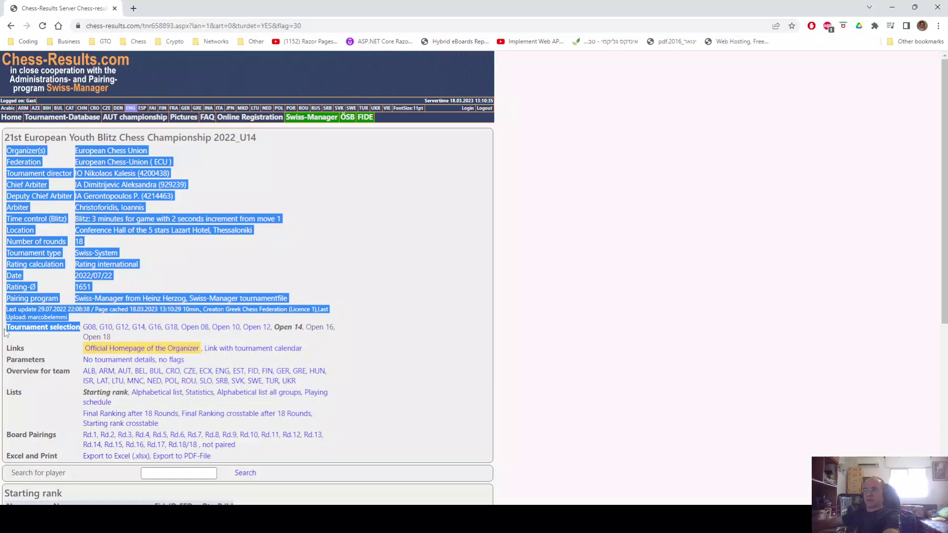
{"action": "left_click", "coordinate": [279, 333]}
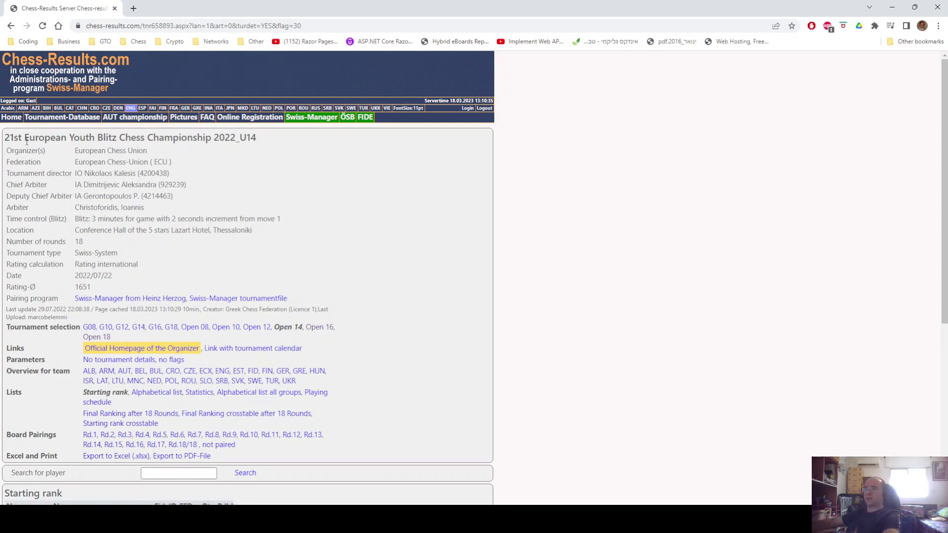
{"action": "left_click_drag", "start_coordinate": [18, 137], "coordinate": [146, 138]}
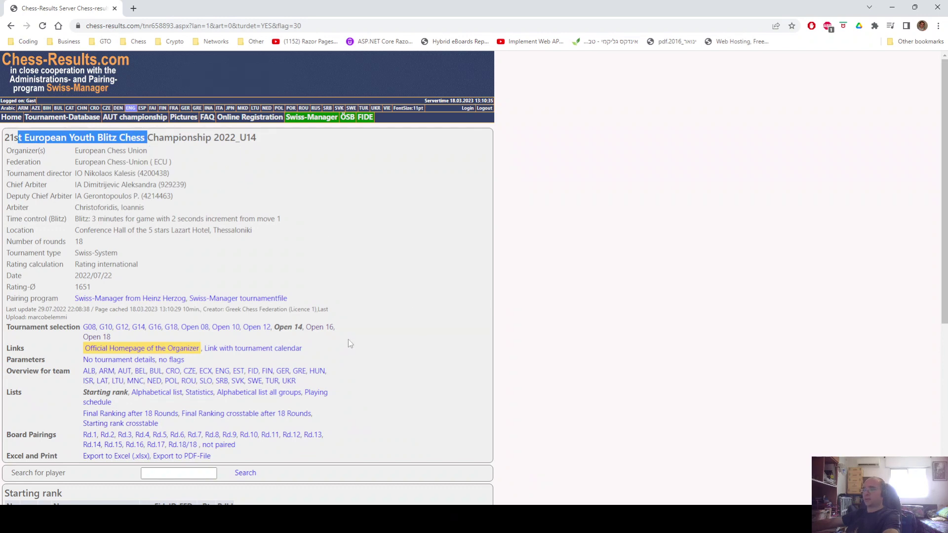
{"action": "left_click", "coordinate": [320, 328]}
{"action": "left_click", "coordinate": [97, 337]}
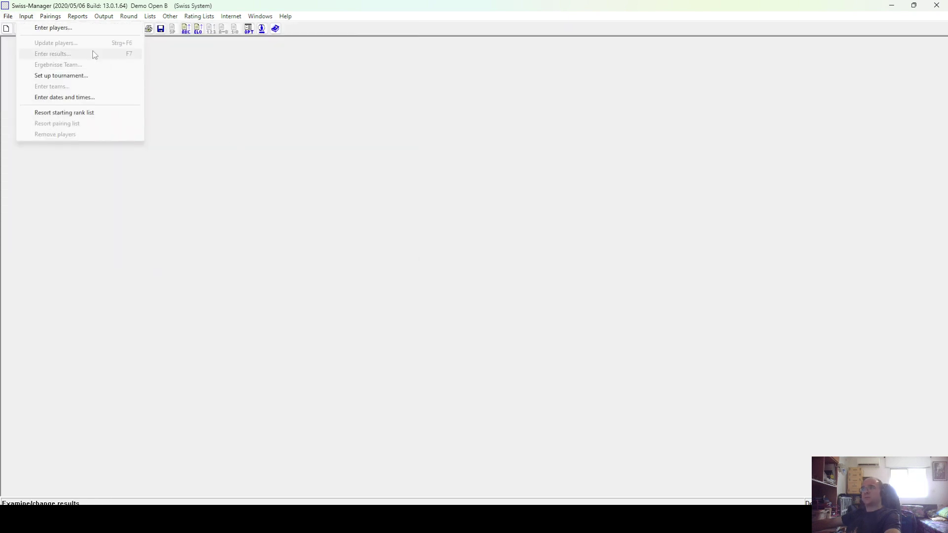
Step: Create a new Swiss System tournament and start renaming its file from DemoOpenB to ConnectionDemo1
{"action": "left_click", "coordinate": [20, 27]}
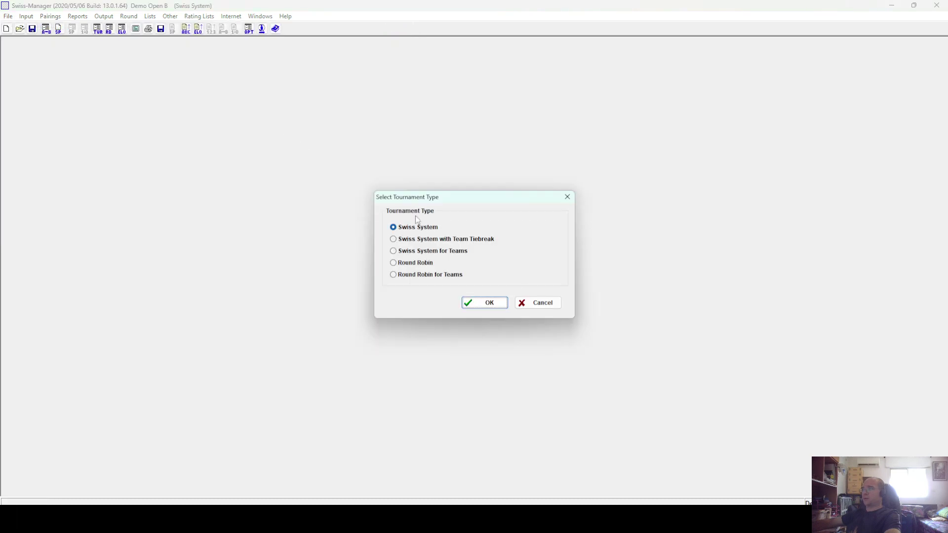
{"action": "left_click", "coordinate": [493, 309]}
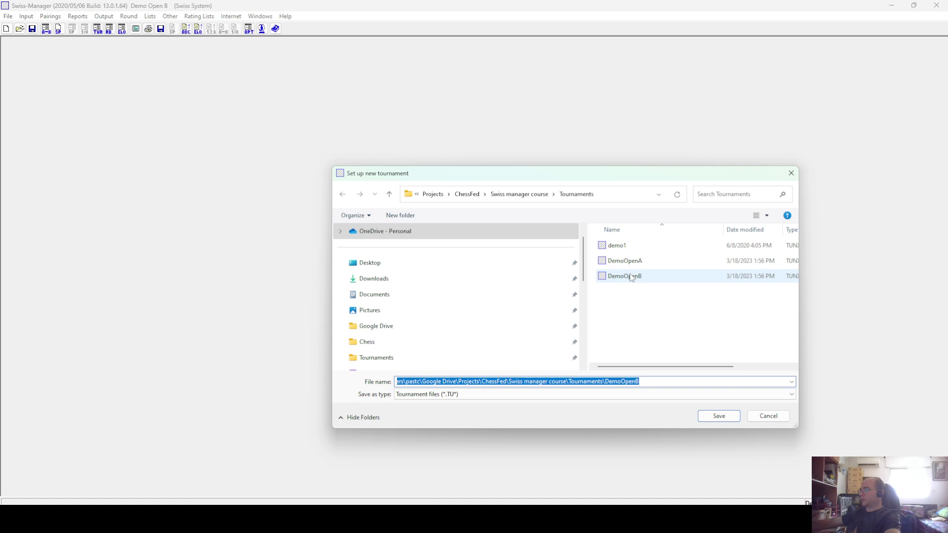
{"action": "left_click", "coordinate": [645, 378]}
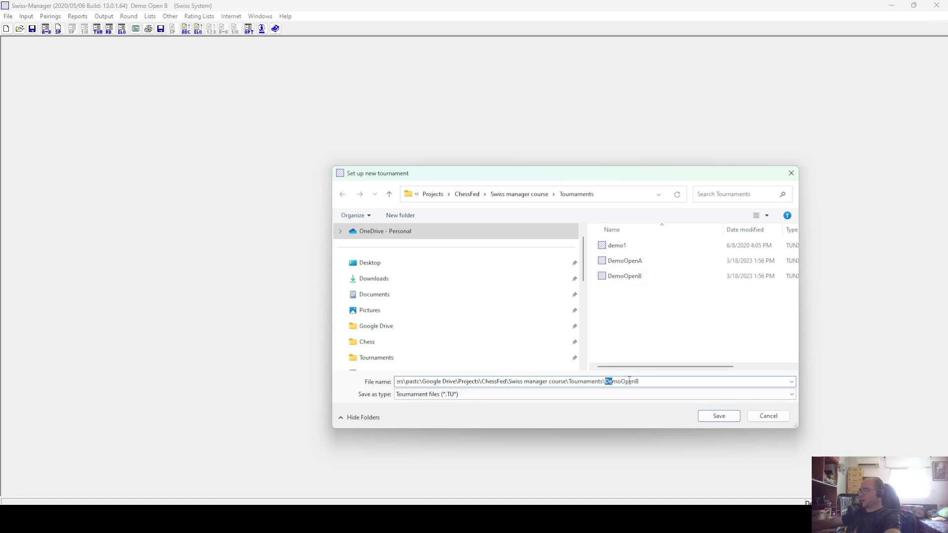
{"action": "left_click_drag", "start_coordinate": [629, 379], "coordinate": [753, 386]}
{"action": "type", "text": "Co"}
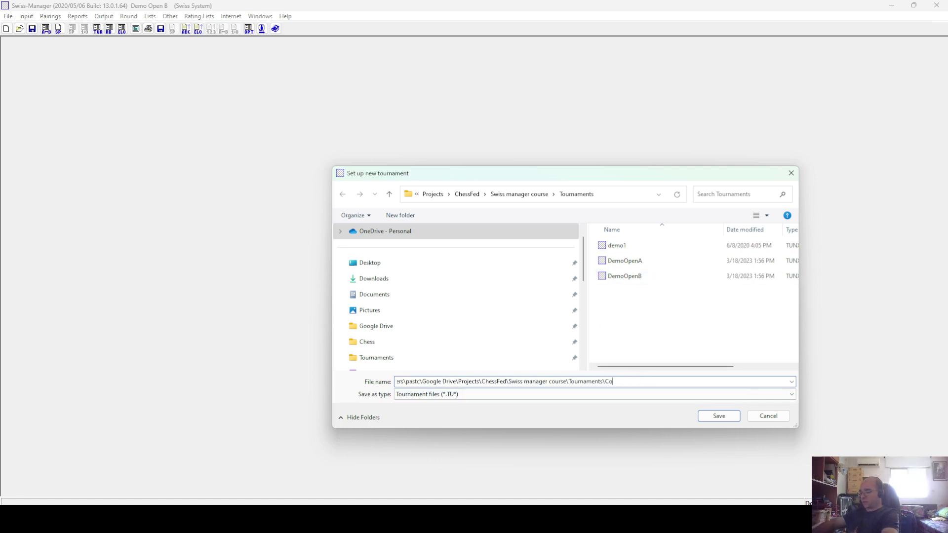
{"action": "key", "text": "BackSpace"}
{"action": "key", "text": "BackSpace"}
{"action": "key", "text": "BackSpace"}
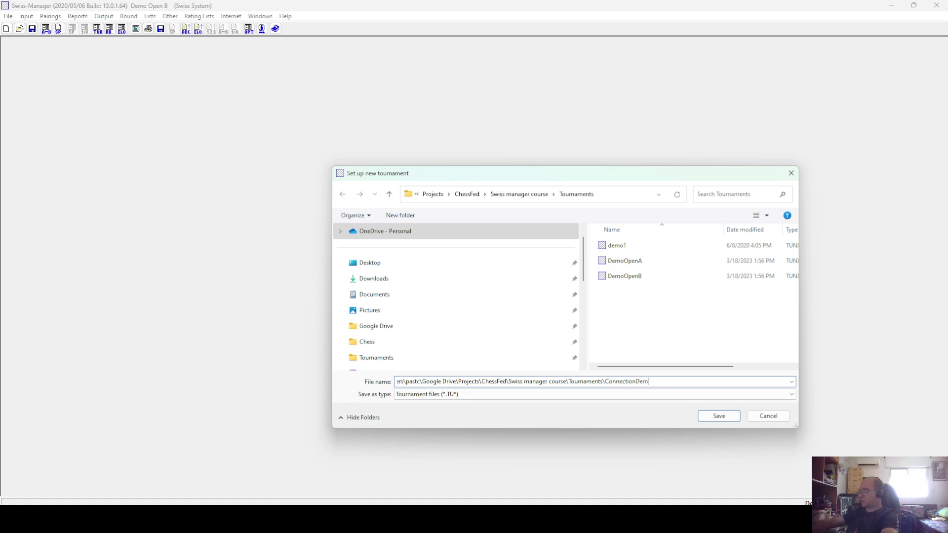
Step: Save the file as ConnectionDemo1 and name the tournament Demo 1 with 5 rounds
{"action": "left_click", "coordinate": [719, 415]}
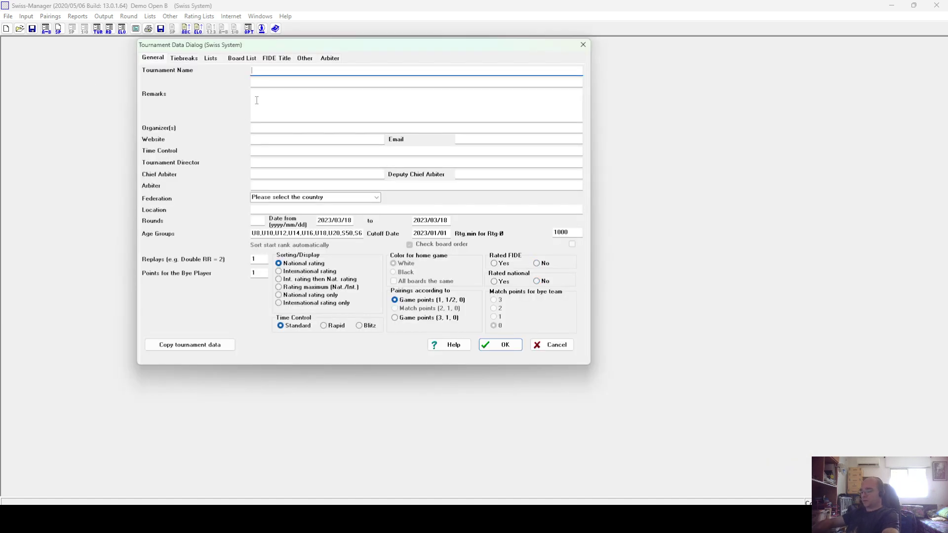
{"action": "type", "text": "Demo 1"}
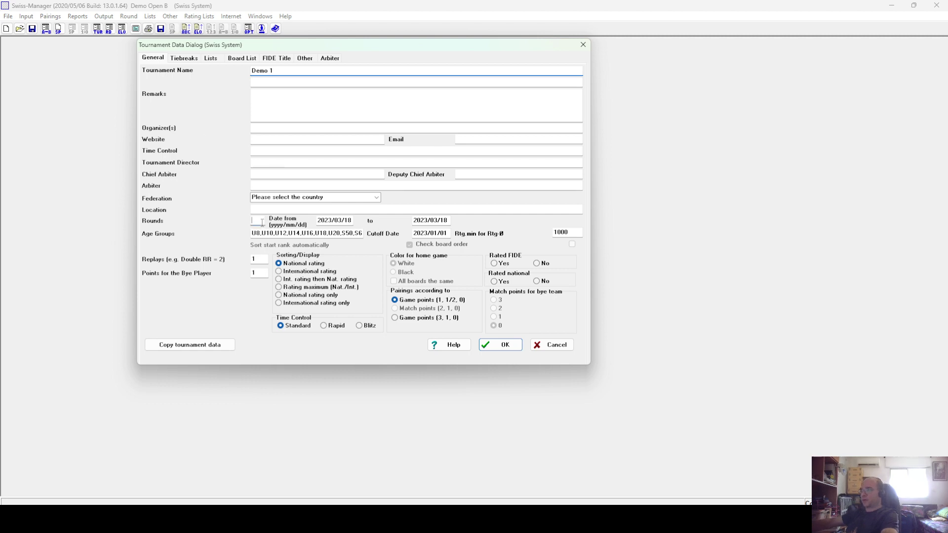
{"action": "left_click", "coordinate": [257, 220]}
{"action": "type", "text": "5"}
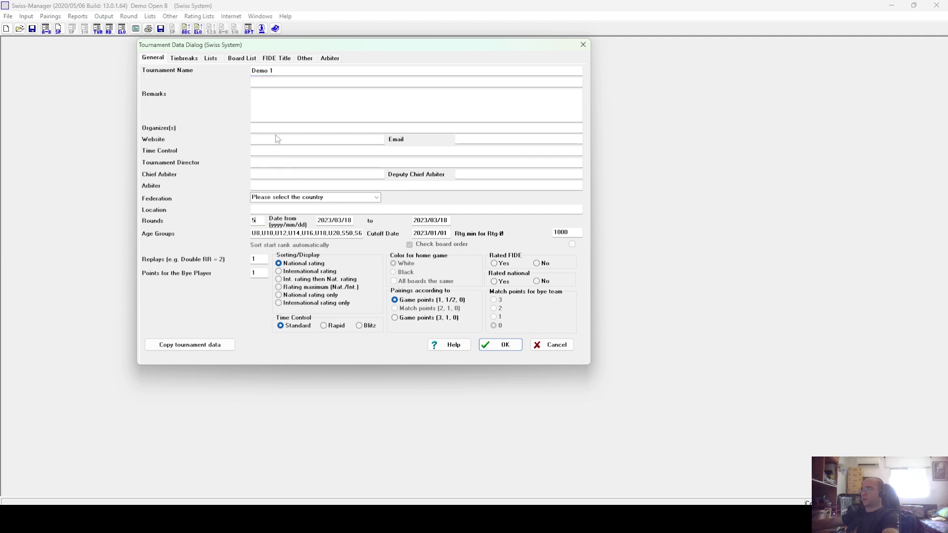
Step: Set federation ISR Israel, mark it not FIDE or nationally rated, and confirm
{"action": "left_click", "coordinate": [376, 197]}
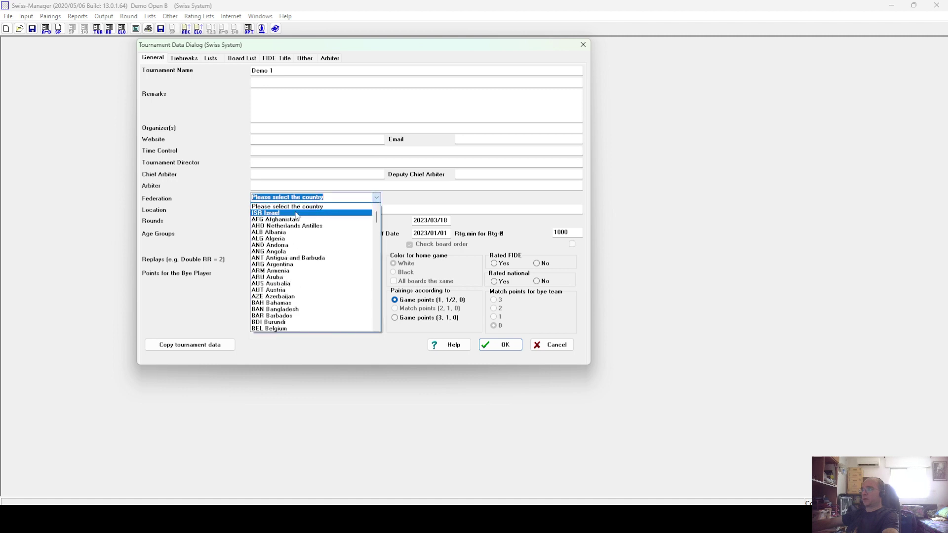
{"action": "left_click", "coordinate": [295, 210]}
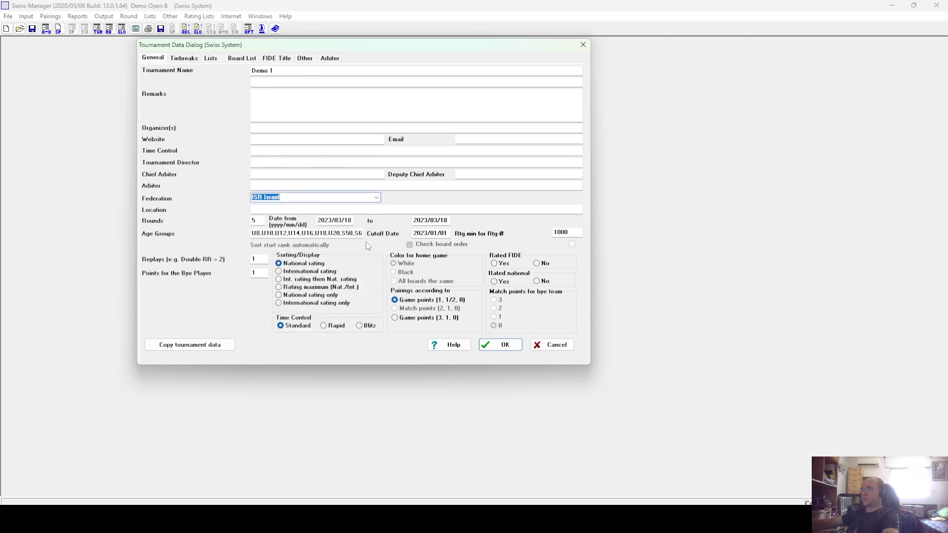
{"action": "left_click", "coordinate": [546, 265]}
{"action": "left_click", "coordinate": [543, 283]}
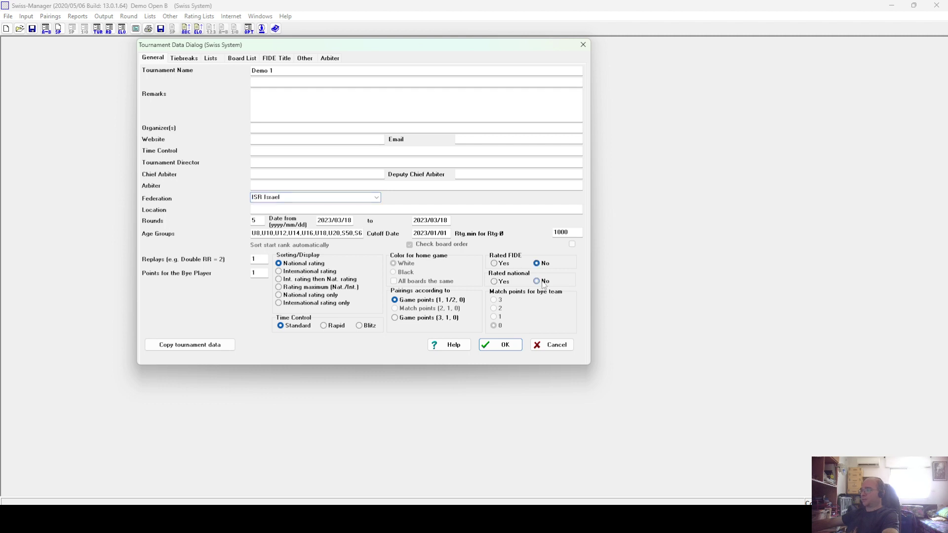
{"action": "left_click", "coordinate": [503, 350]}
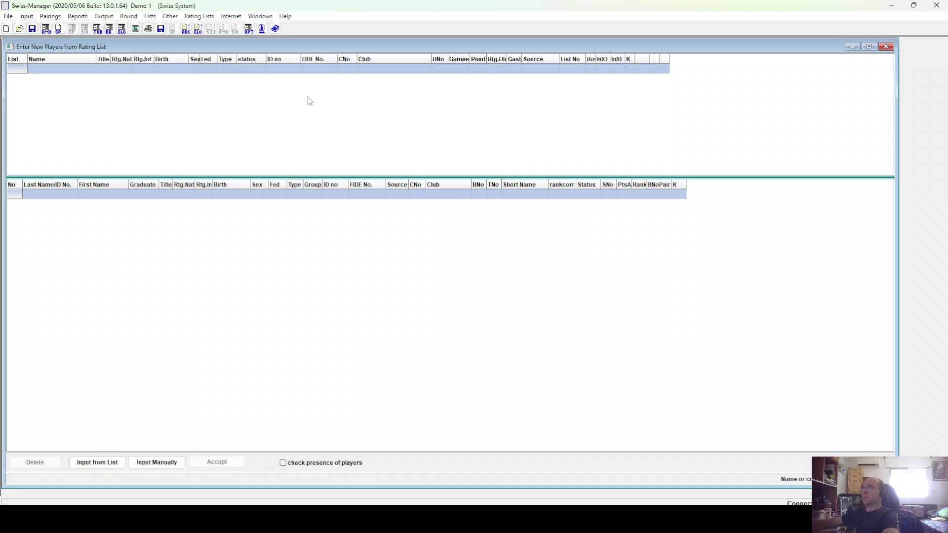
Step: Upload Demo 1 to Chess-Results.com and dismiss the UPLOAD OK report
{"action": "left_click", "coordinate": [261, 29]}
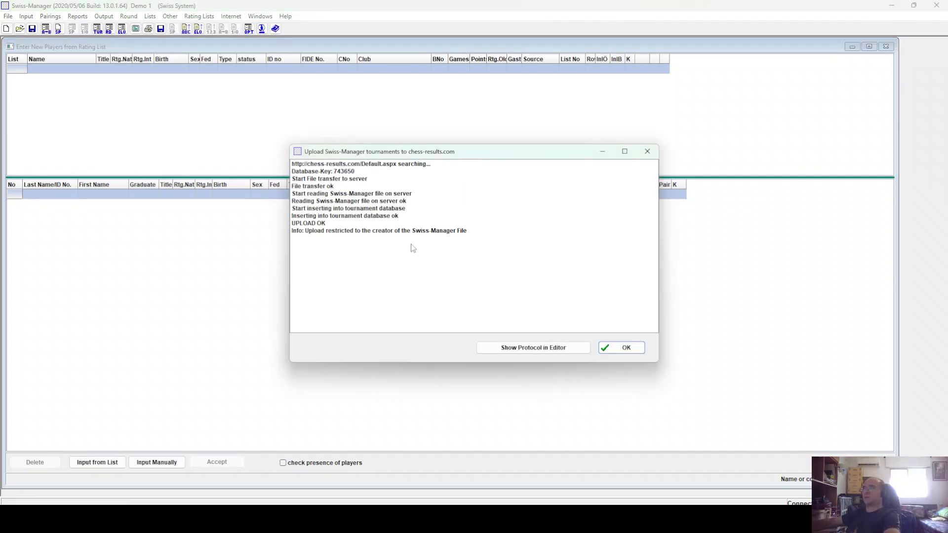
{"action": "left_click", "coordinate": [613, 347]}
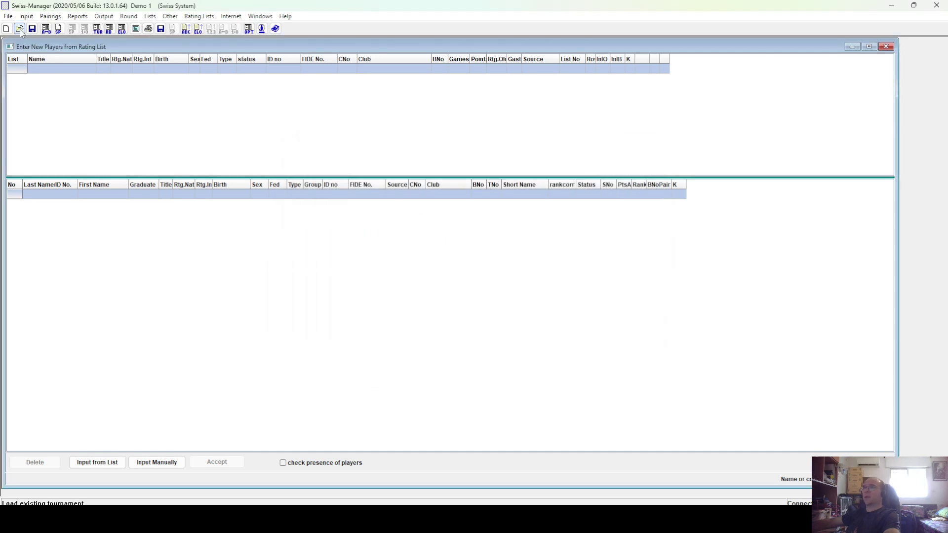
Step: Create another Swiss System tournament and save its file as ConnectionDemo2
{"action": "left_click", "coordinate": [8, 16]}
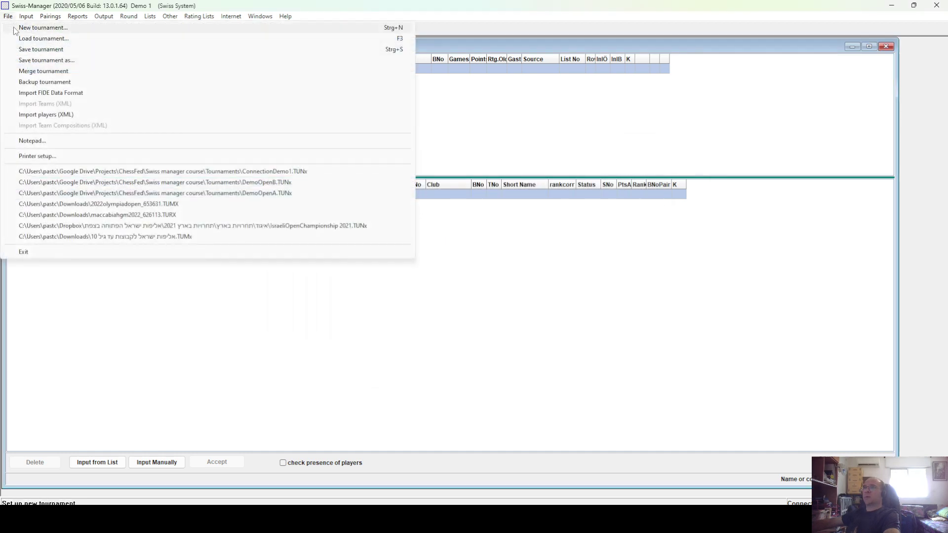
{"action": "left_click", "coordinate": [23, 27]}
{"action": "left_click", "coordinate": [477, 303]}
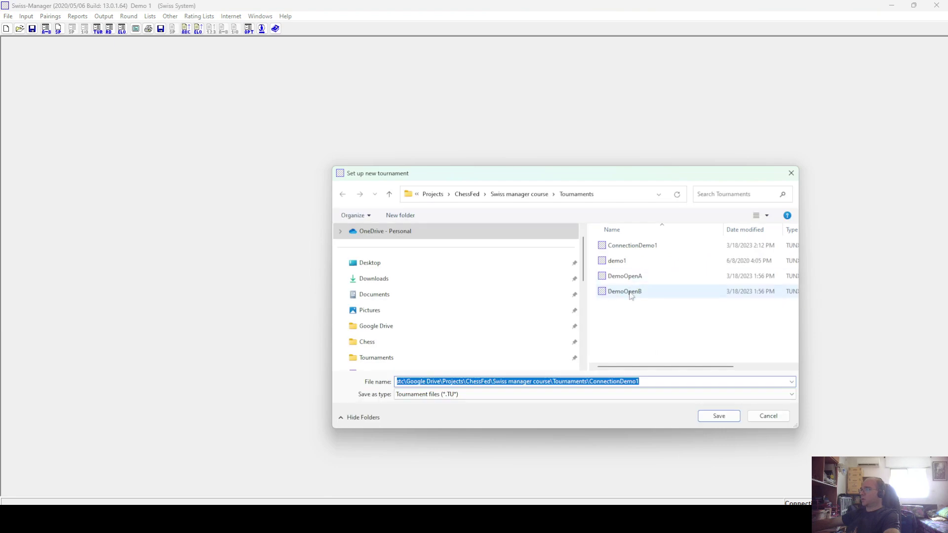
{"action": "left_click", "coordinate": [631, 246]}
{"action": "left_click", "coordinate": [494, 382]}
{"action": "key", "text": "End"}
{"action": "key", "text": "BackSpace"}
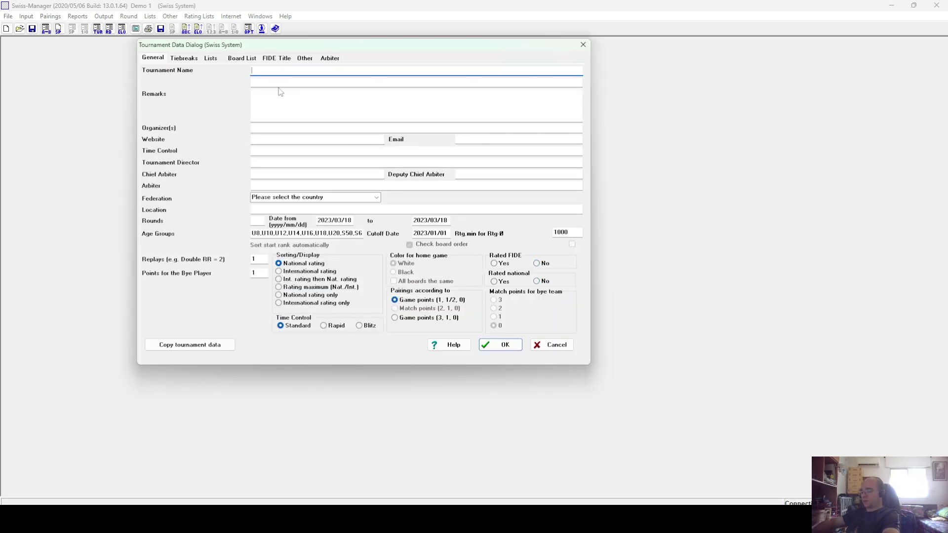
Step: Name it Demo 2 with federation ISR Israel, not FIDE or nationally rated
{"action": "type", "text": "Conne"}
{"action": "key", "text": "BackSpace"}
{"action": "key", "text": "BackSpace"}
{"action": "type", "text": "Demo 2"}
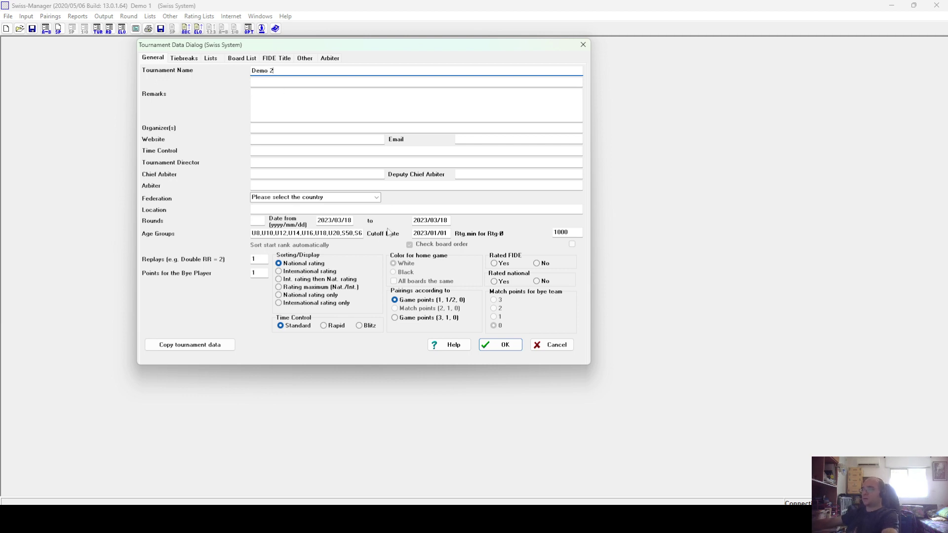
{"action": "left_click", "coordinate": [377, 198]}
{"action": "left_click", "coordinate": [290, 213]}
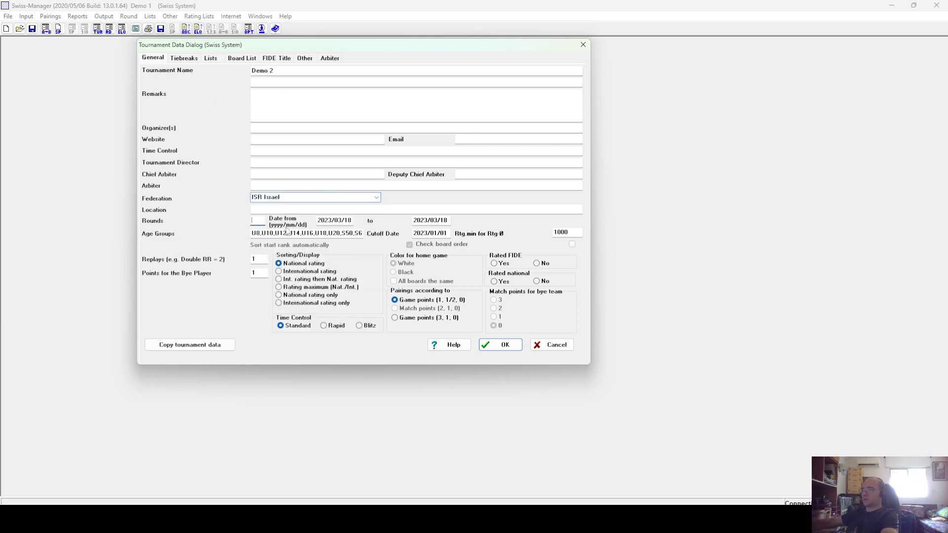
{"action": "left_click", "coordinate": [536, 264]}
{"action": "left_click", "coordinate": [536, 280]}
Step: Confirm and upload Demo 2, then reopen Demo 1 and its Chess-Results list customization page
{"action": "left_click", "coordinate": [505, 345]}
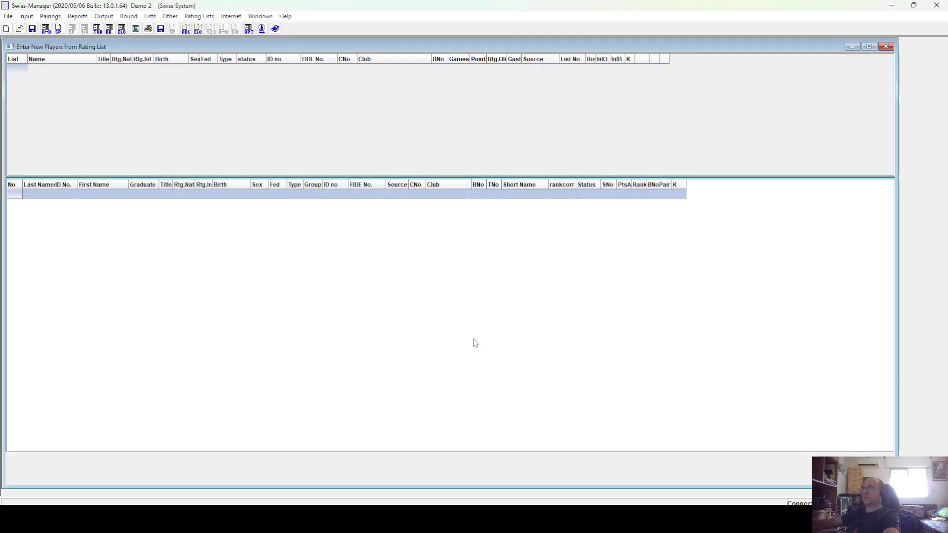
{"action": "left_click", "coordinate": [262, 31]}
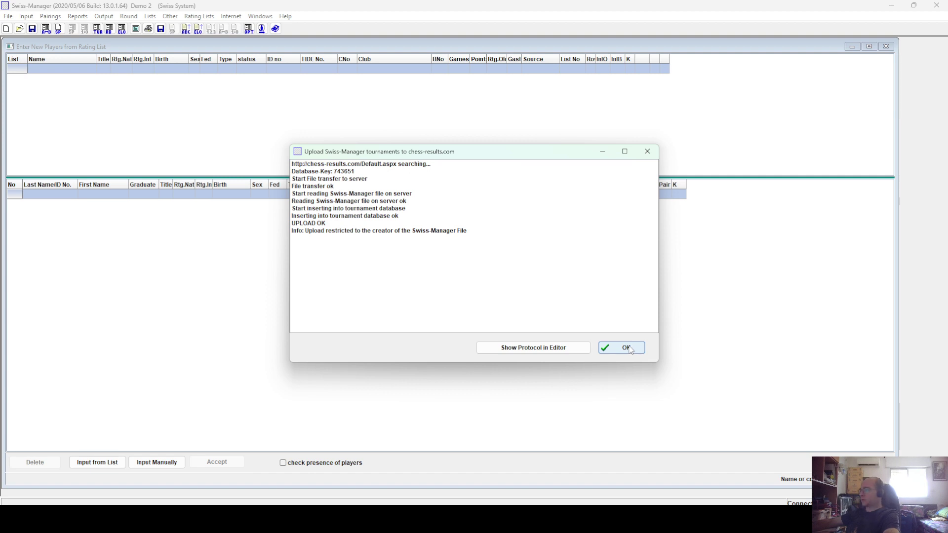
{"action": "left_click", "coordinate": [625, 348]}
{"action": "left_click", "coordinate": [8, 16]}
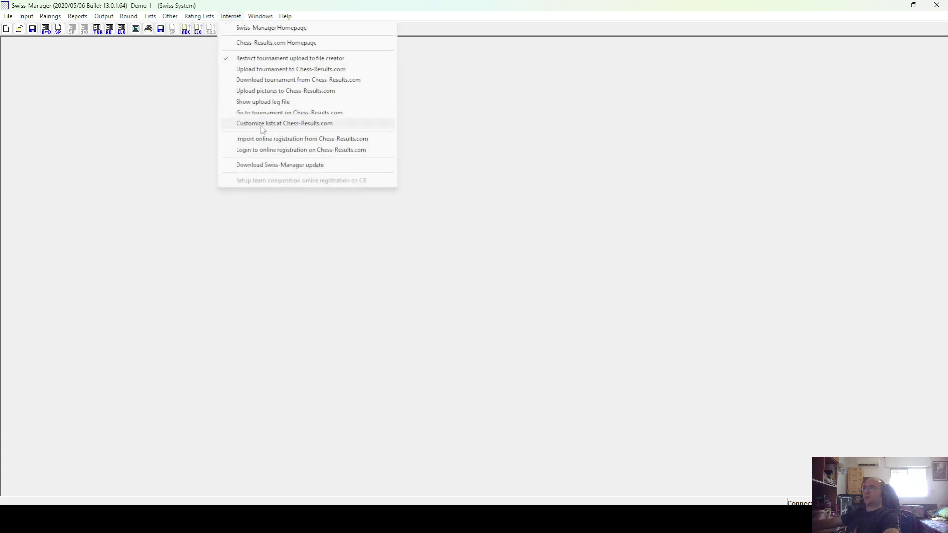
{"action": "left_click", "coordinate": [255, 124]}
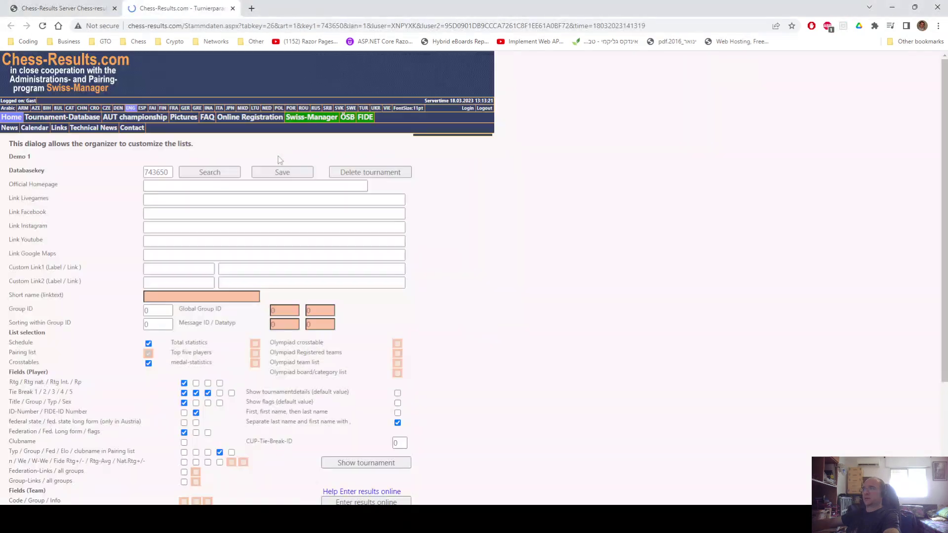
Step: Copy Demo 1's database key 743650 and paste it as the Group ID
{"action": "double_click", "coordinate": [163, 171]}
{"action": "key", "text": "ctrl+c"}
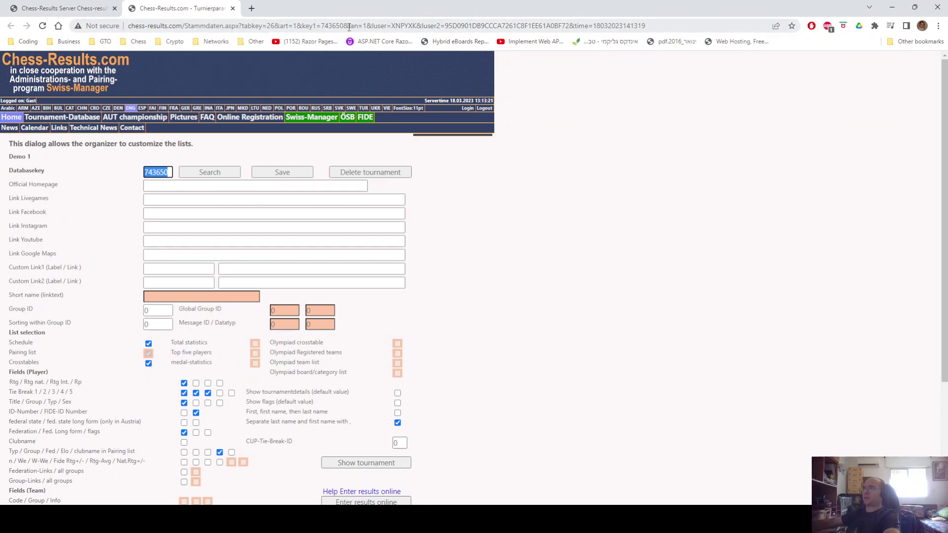
{"action": "left_click_drag", "start_coordinate": [344, 27], "coordinate": [326, 28]}
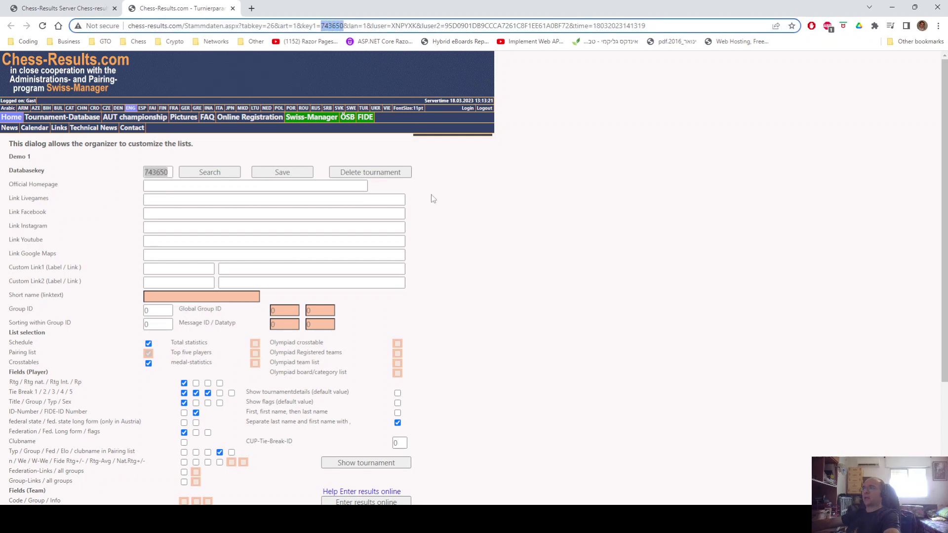
{"action": "key", "text": "Escape"}
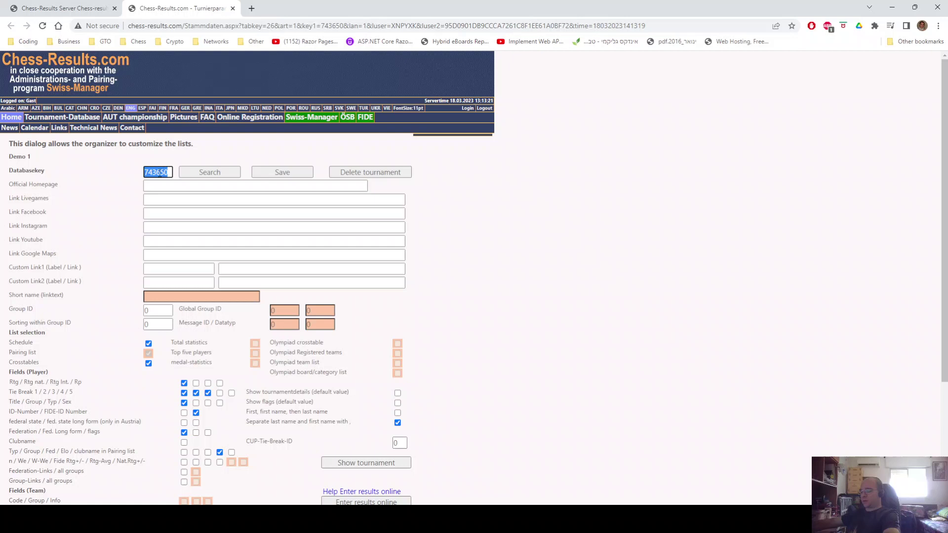
{"action": "double_click", "coordinate": [150, 311]}
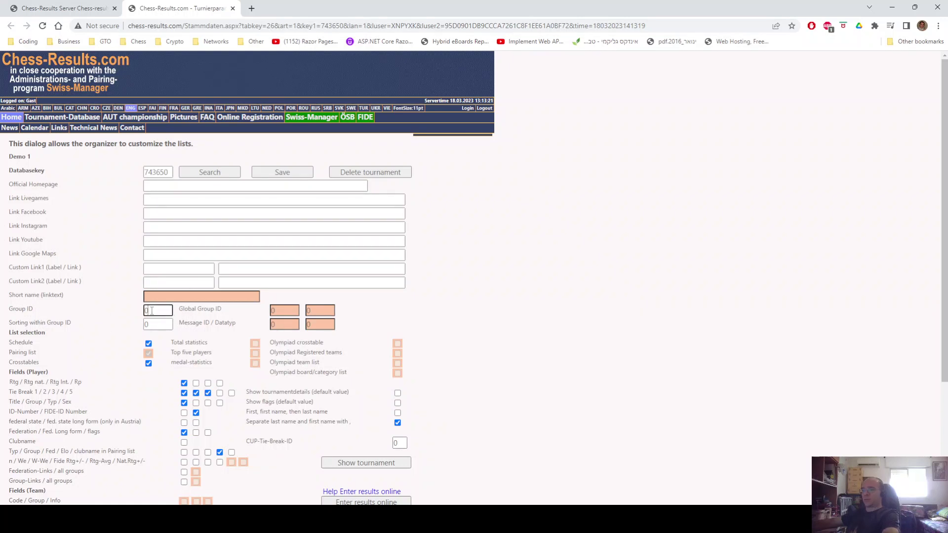
{"action": "key", "text": "ctrl+v"}
{"action": "key", "text": "Tab"}
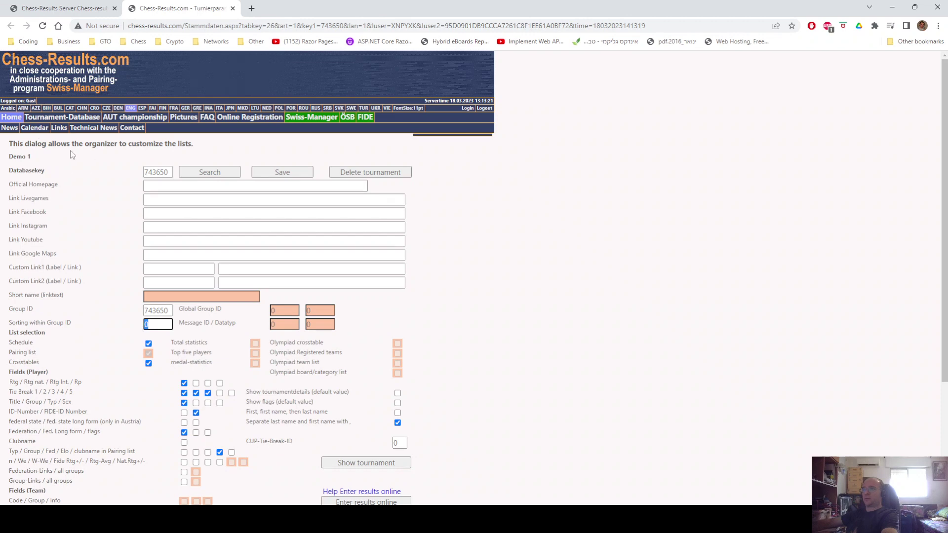
Step: Enter 1 as Sorting within Group ID and save Demo 1's list settings
{"action": "left_click_drag", "start_coordinate": [17, 152], "coordinate": [77, 174]}
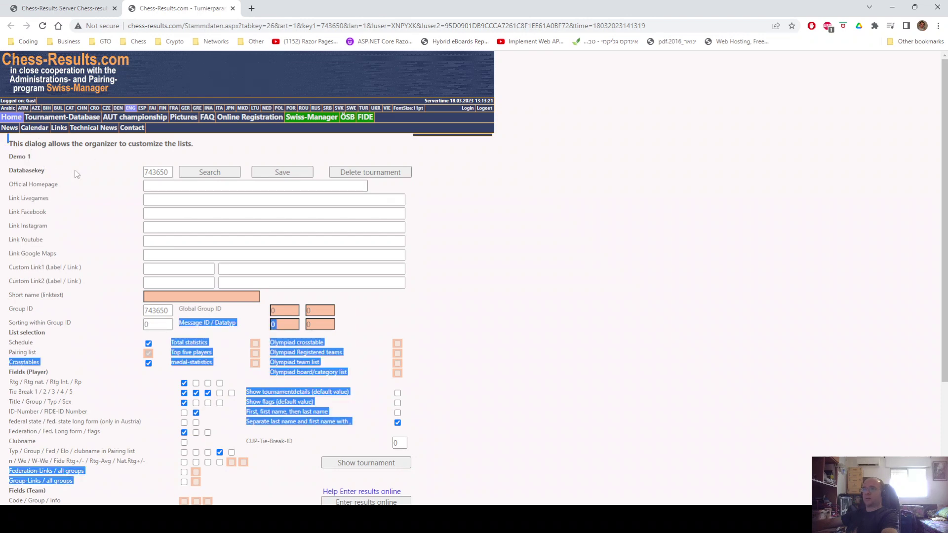
{"action": "left_click", "coordinate": [213, 256]}
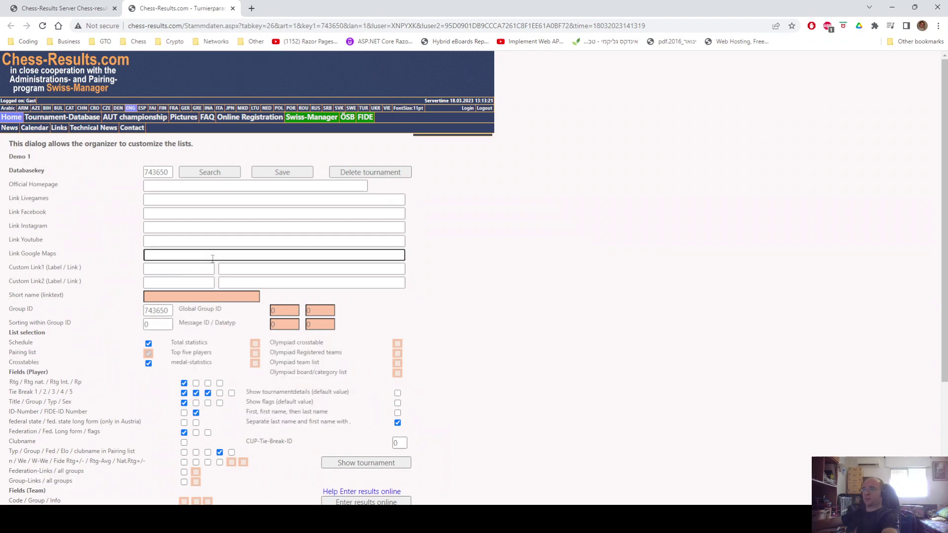
{"action": "double_click", "coordinate": [158, 324]}
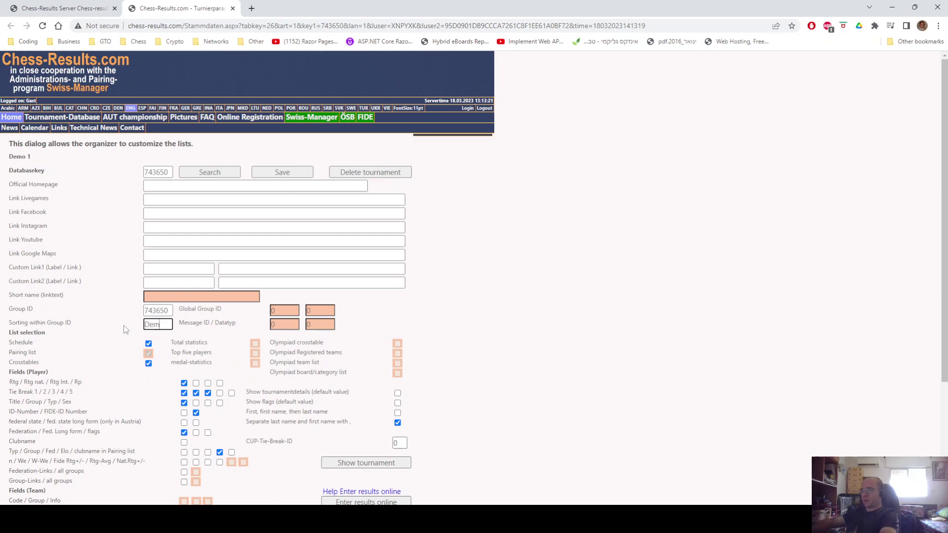
{"action": "type", "text": "1"}
{"action": "left_click", "coordinate": [291, 174]}
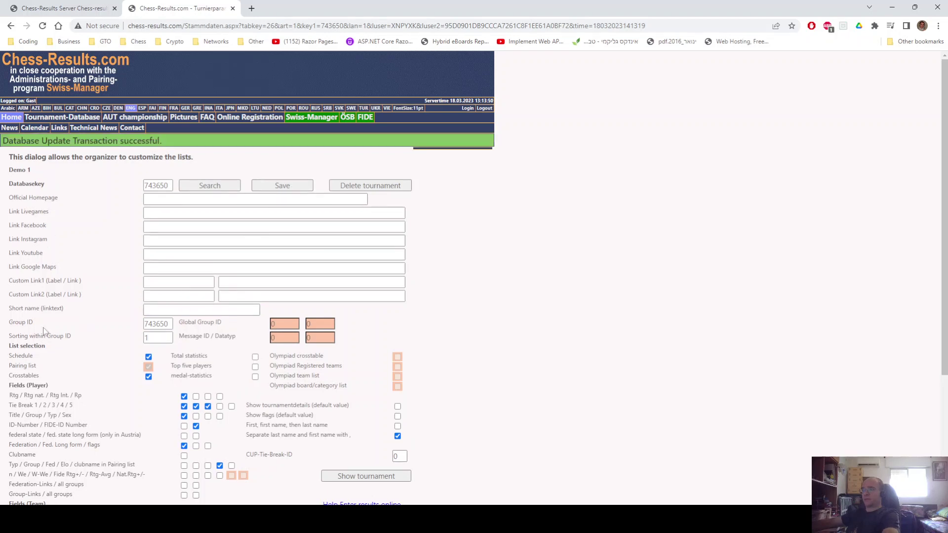
Step: Enter 'Open 1' as Demo 1's short link name and save it
{"action": "left_click_drag", "start_coordinate": [11, 310], "coordinate": [71, 315]}
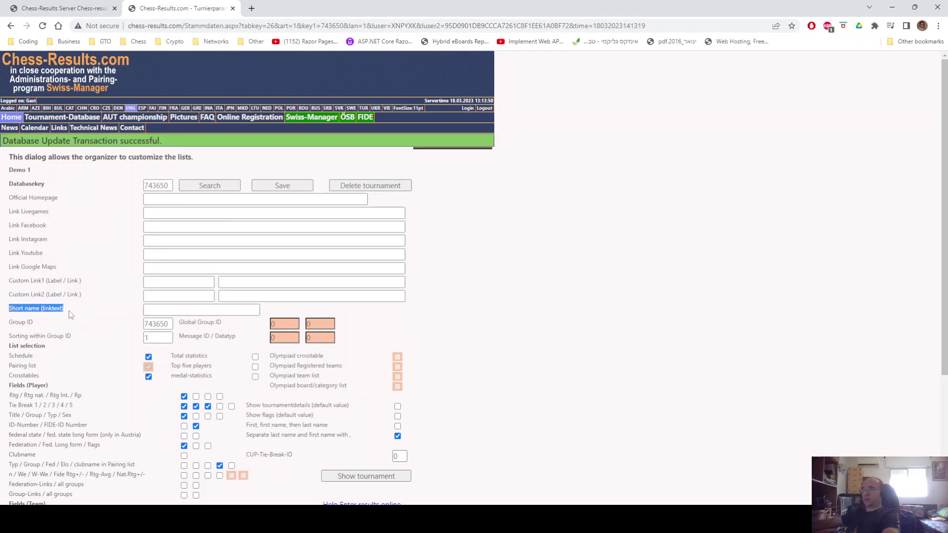
{"action": "left_click", "coordinate": [165, 311]}
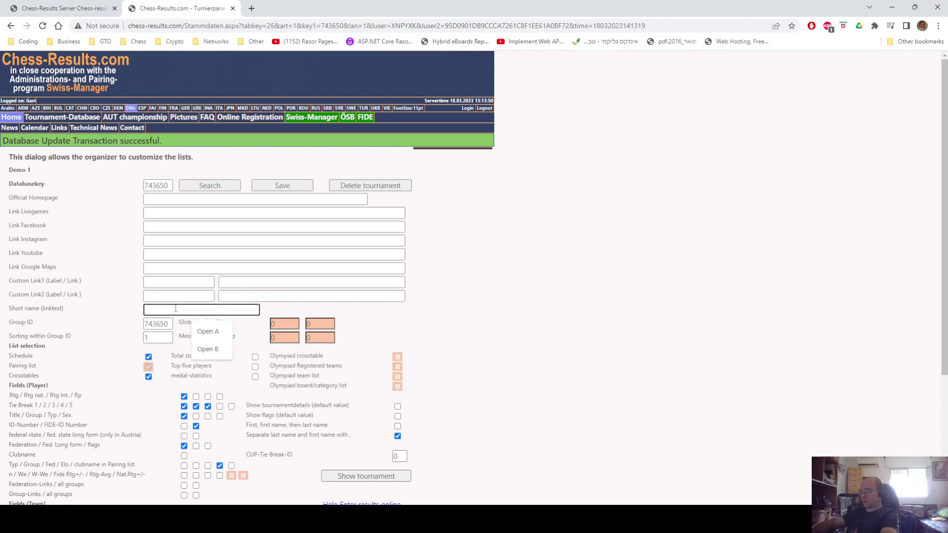
{"action": "type", "text": "Open 1"}
{"action": "left_click", "coordinate": [285, 185]}
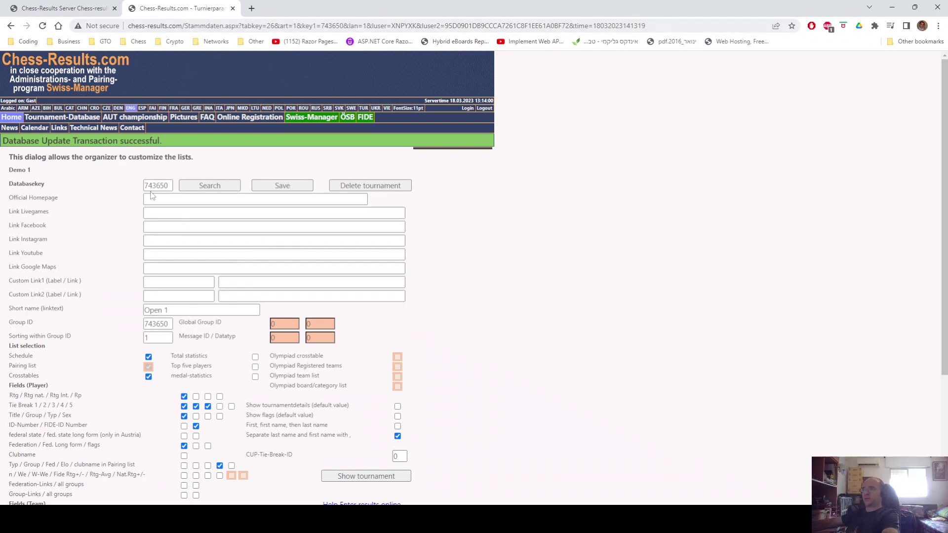
Step: Select the saved short name Open 1 and switch back to Swiss-Manager
{"action": "left_click_drag", "start_coordinate": [12, 310], "coordinate": [72, 316]}
{"action": "left_click_drag", "start_coordinate": [170, 310], "coordinate": [131, 311]}
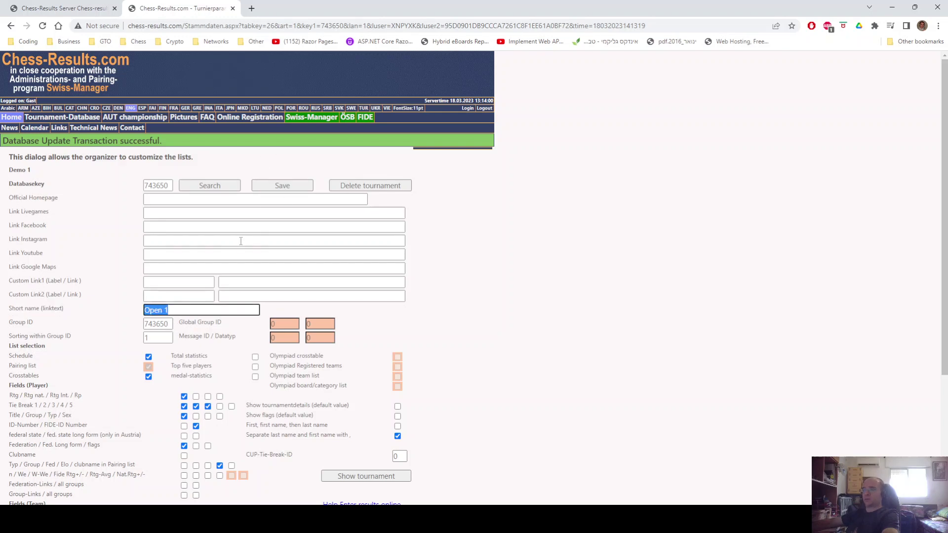
{"action": "key", "text": "alt+Tab"}
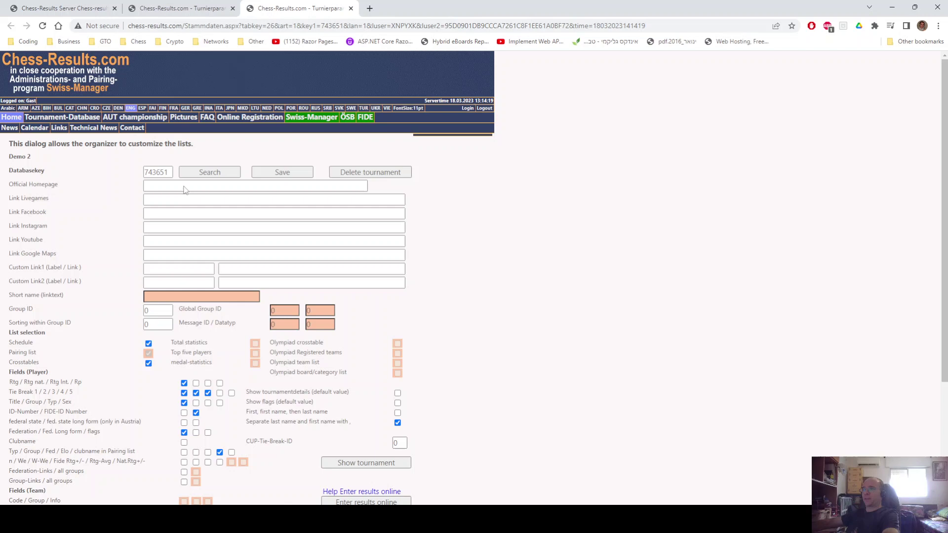
{"action": "left_click", "coordinate": [169, 10]}
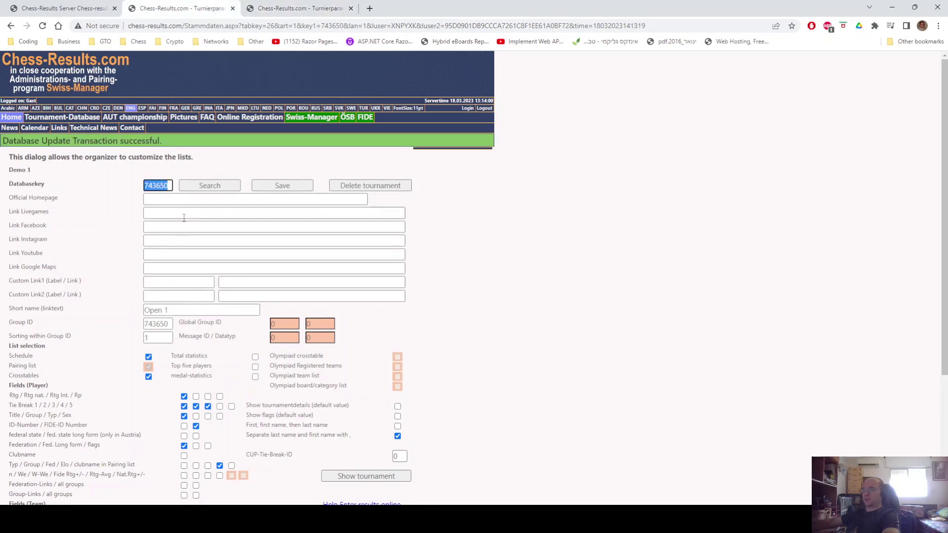
{"action": "key", "text": "ctrl+Tab"}
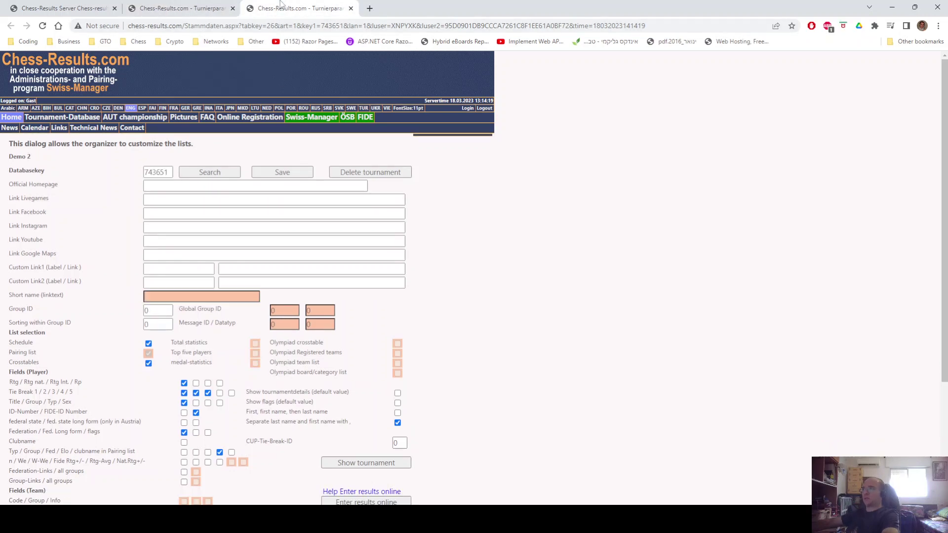
{"action": "double_click", "coordinate": [161, 313]}
{"action": "key", "text": "ctrl+v"}
Step: Set Demo 2's Sorting within Group ID to 2
{"action": "left_click_drag", "start_coordinate": [170, 173], "coordinate": [146, 172]}
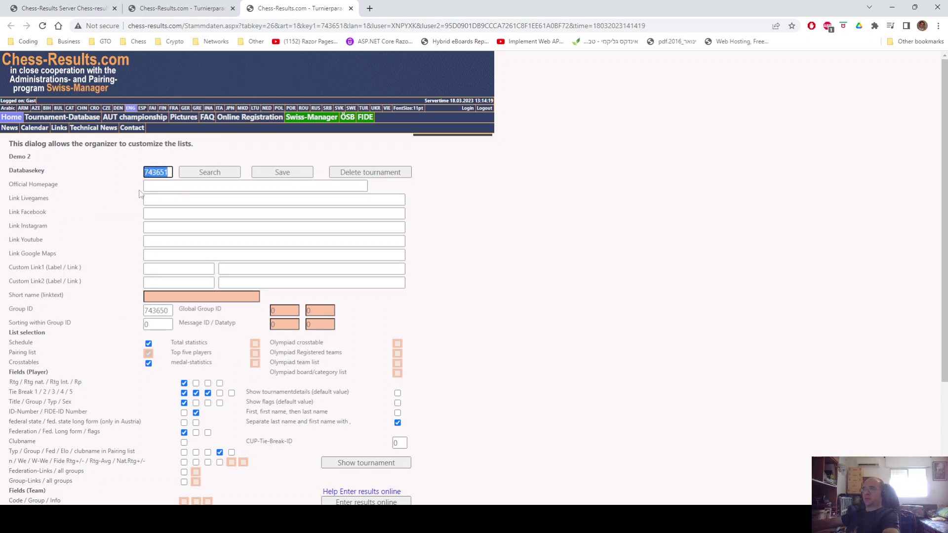
{"action": "left_click_drag", "start_coordinate": [32, 156], "coordinate": [10, 155]}
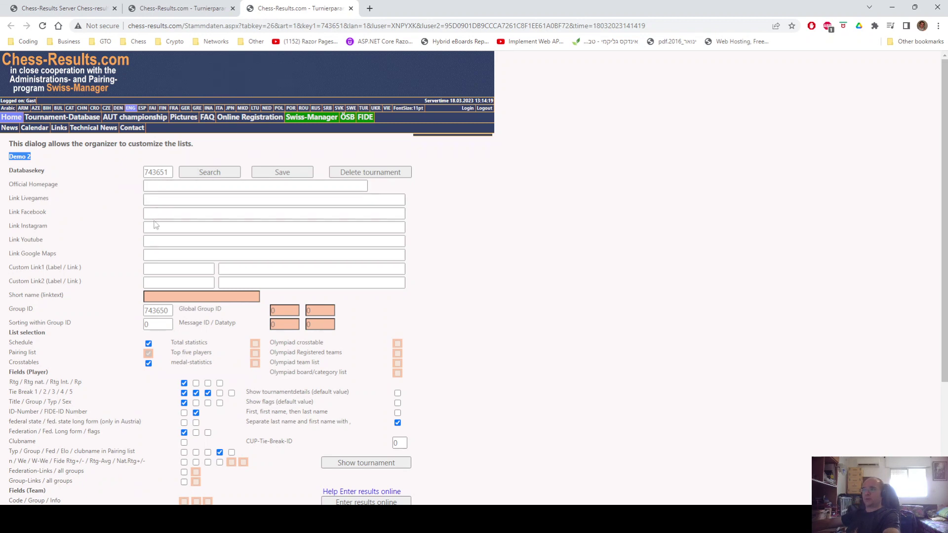
{"action": "double_click", "coordinate": [148, 324]}
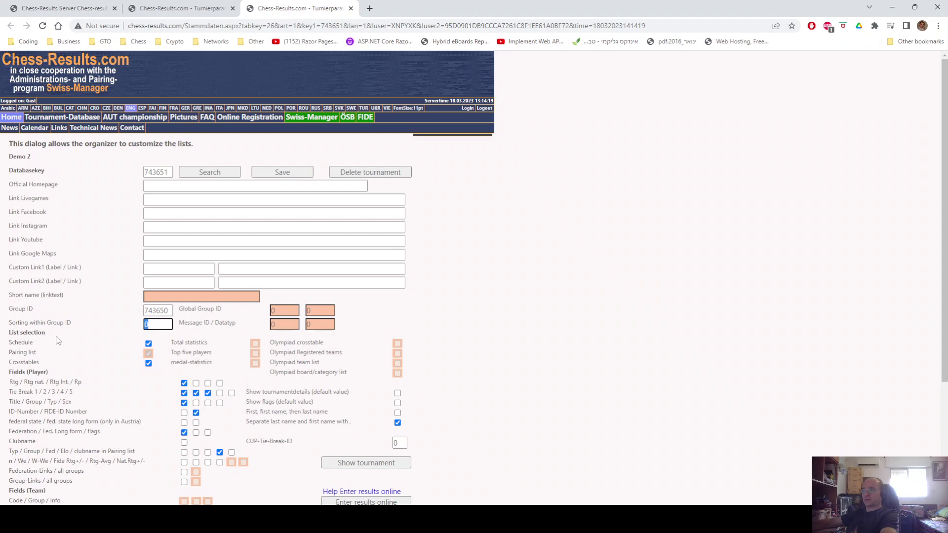
{"action": "left_click", "coordinate": [13, 323]}
{"action": "double_click", "coordinate": [165, 325]}
{"action": "type", "text": "2"}
{"action": "left_click", "coordinate": [159, 298]}
Step: Save Demo 2's group settings and short name 'Open B', then view its public tournament page
{"action": "left_click", "coordinate": [286, 174]}
{"action": "left_click", "coordinate": [171, 311]}
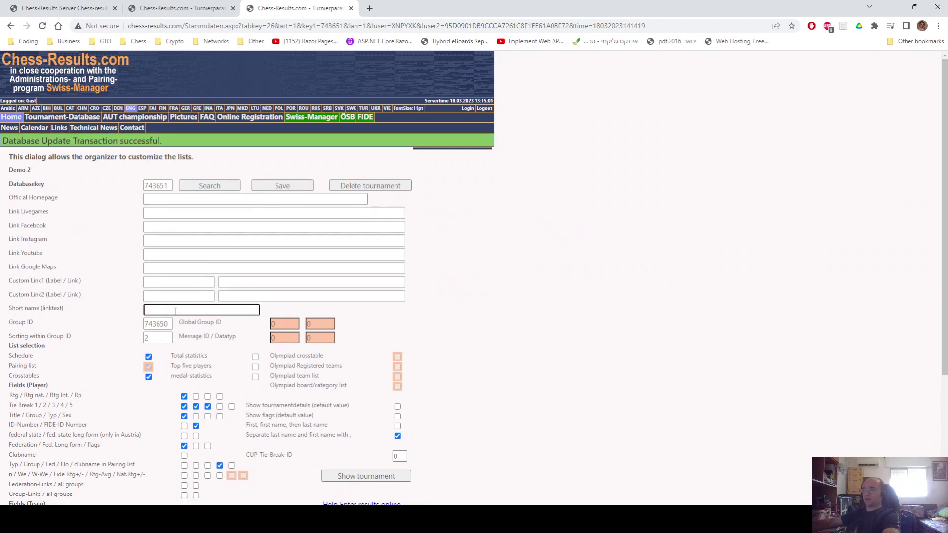
{"action": "type", "text": "Ope"}
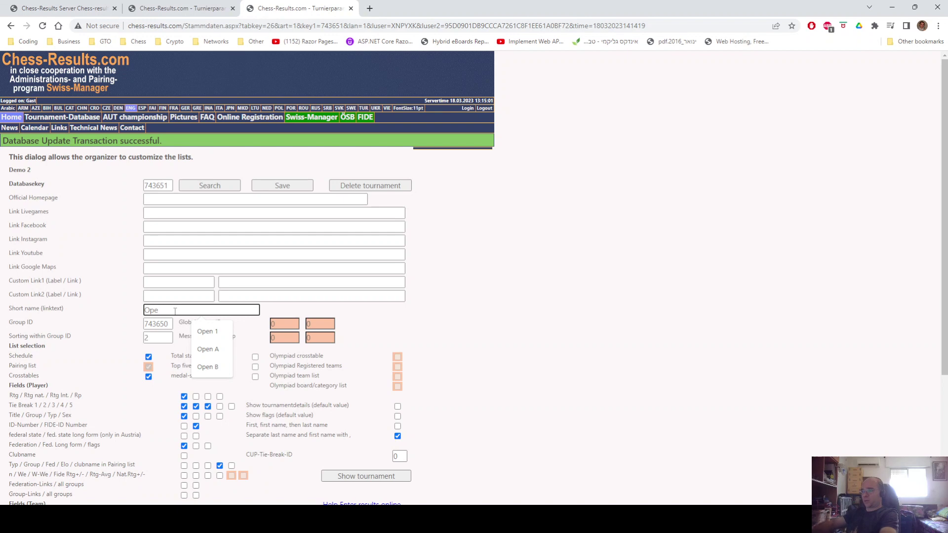
{"action": "key", "text": "Down"}
{"action": "key", "text": "Down"}
{"action": "key", "text": "Down"}
{"action": "key", "text": "Return"}
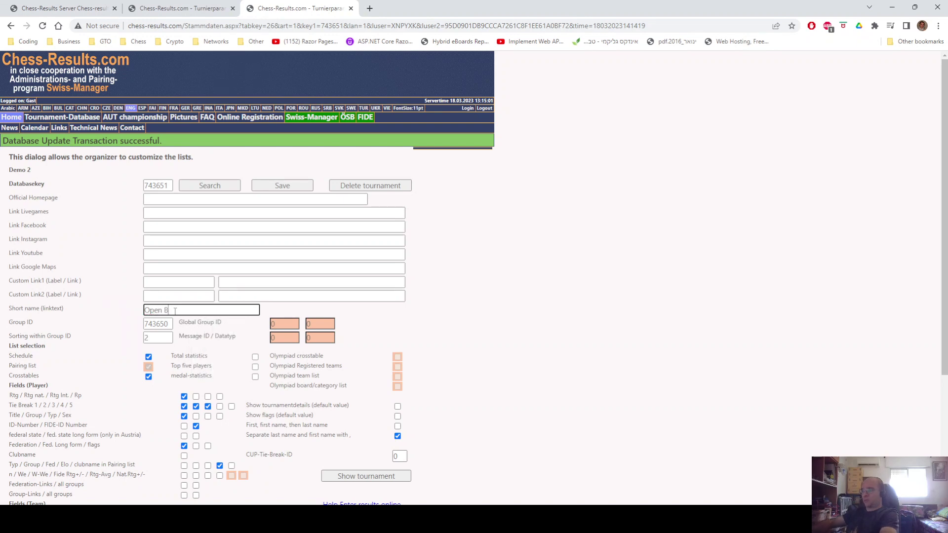
{"action": "left_click", "coordinate": [280, 192]}
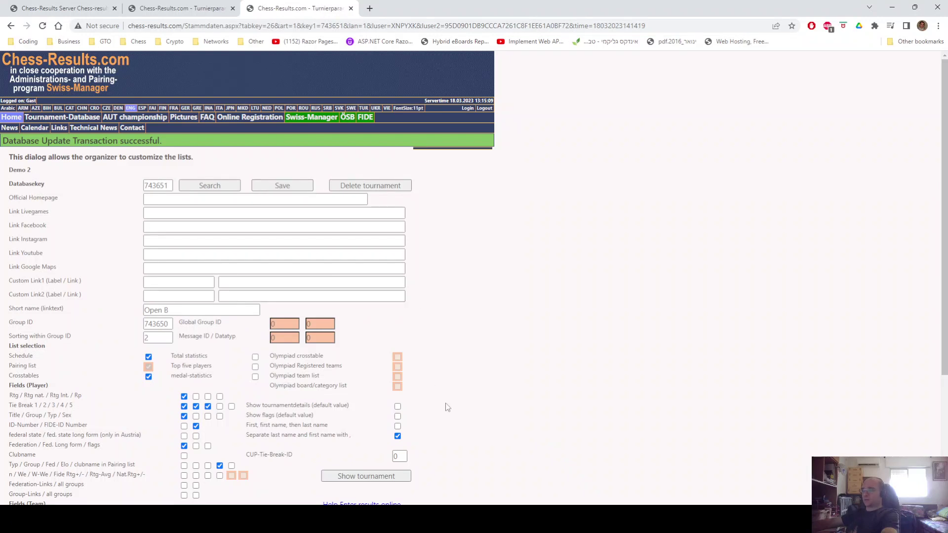
{"action": "scroll", "coordinate": [444, 408], "scroll_direction": "down", "scroll_amount": 1}
{"action": "left_click", "coordinate": [374, 426]}
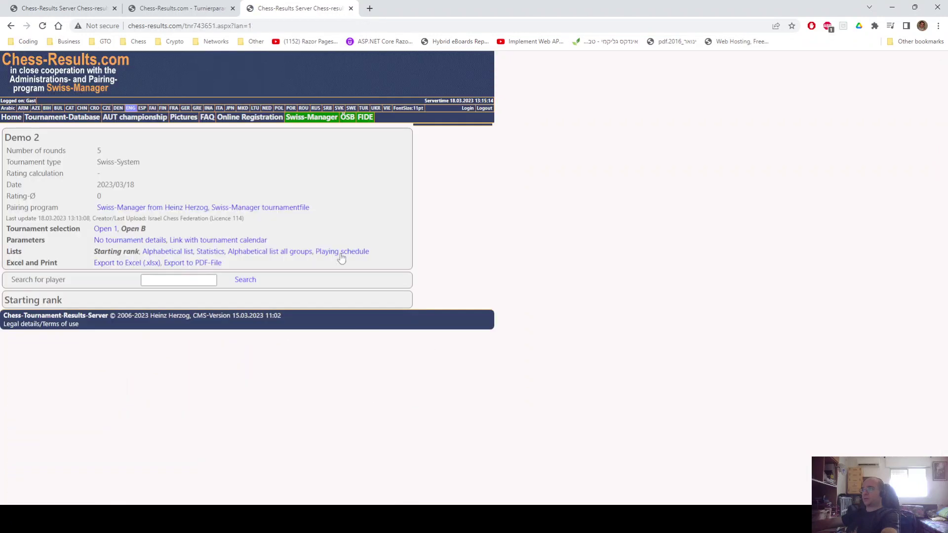
{"action": "left_click", "coordinate": [105, 229]}
{"action": "left_click", "coordinate": [122, 229]}
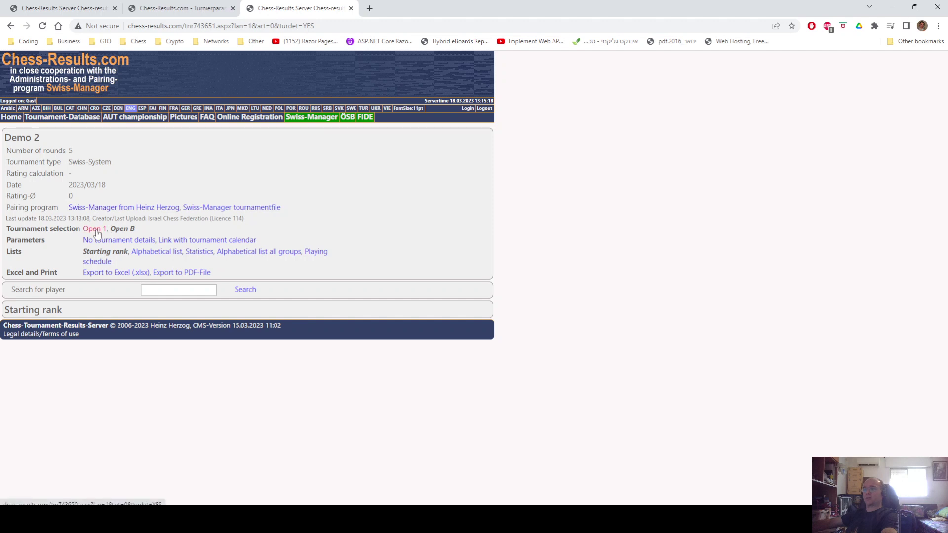
{"action": "left_click", "coordinate": [96, 229]}
{"action": "left_click", "coordinate": [125, 238]}
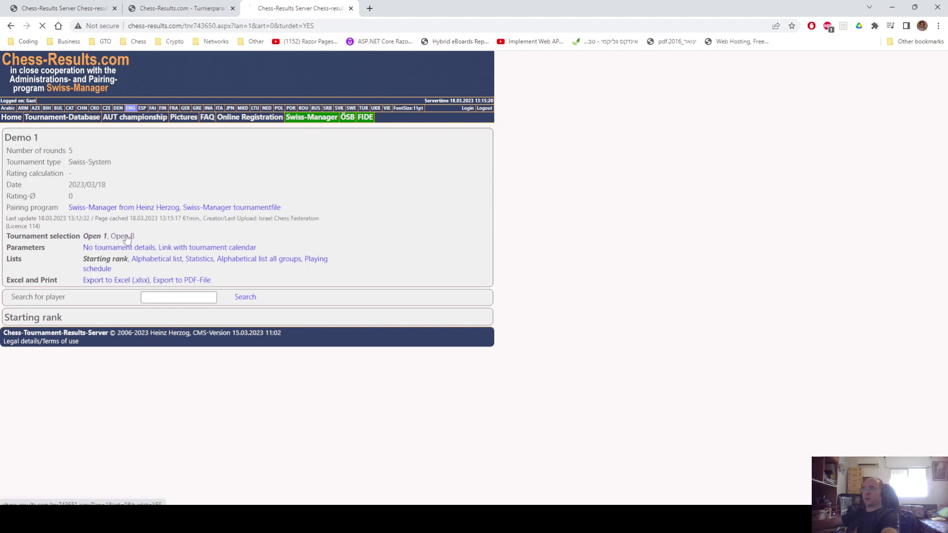
{"action": "left_click", "coordinate": [91, 239]}
{"action": "left_click", "coordinate": [122, 236]}
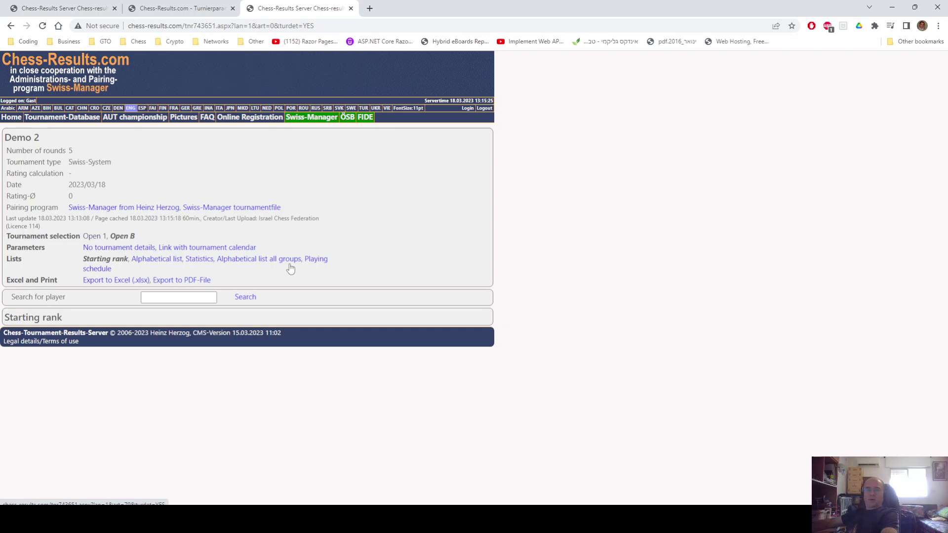